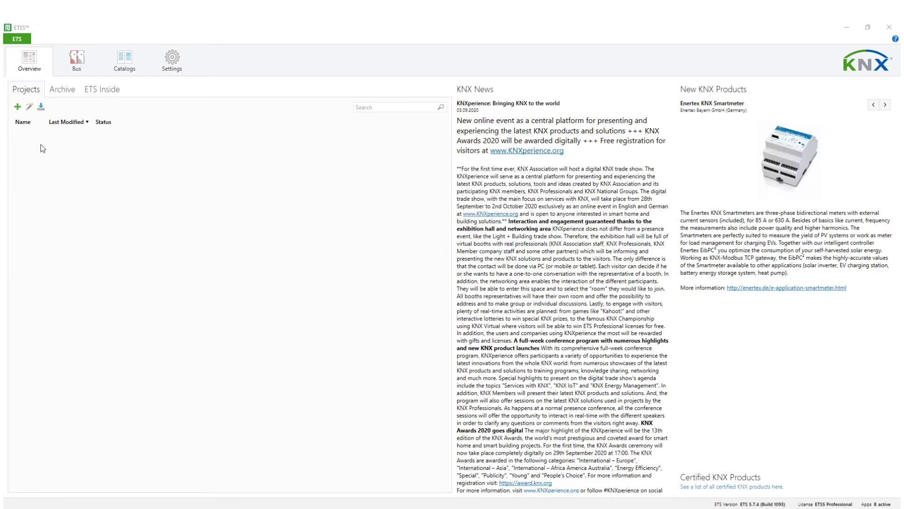
- Create a new project named 'KNX Messe' from the Projects list and open it
left_click(17, 107)
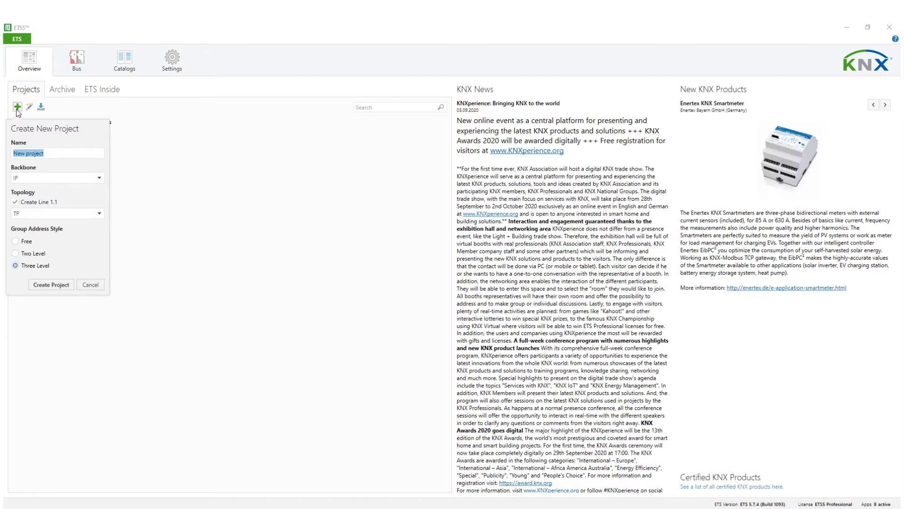
type("KNX Messe")
left_click(51, 284)
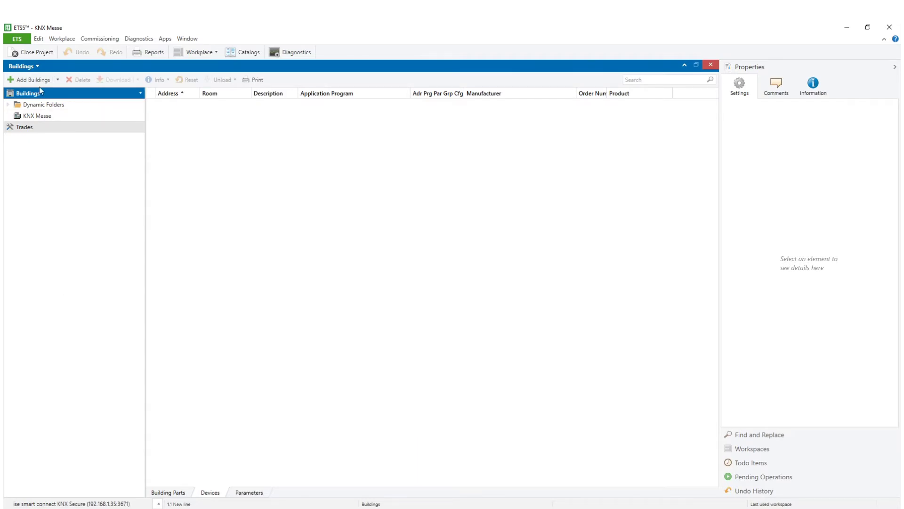
- Switch to the Devices workspace and launch the IT GmbH Reconstruction app
left_click(38, 66)
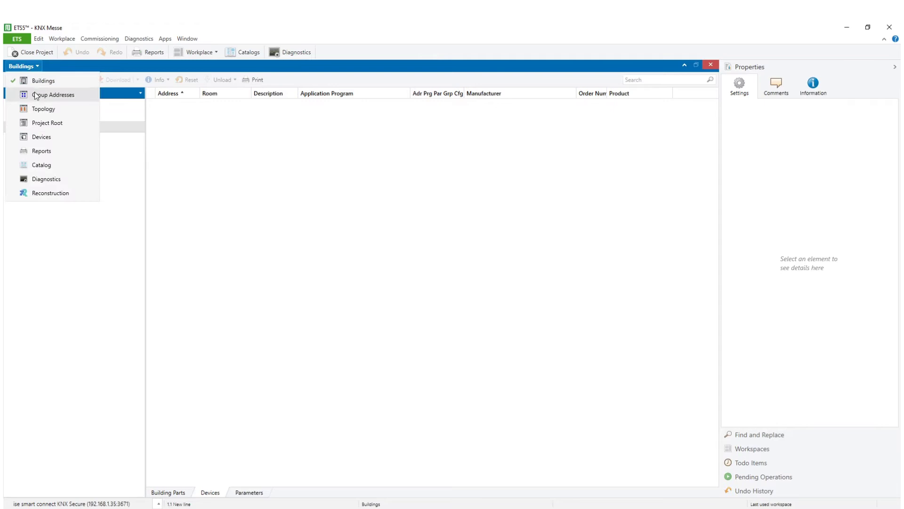
left_click(37, 137)
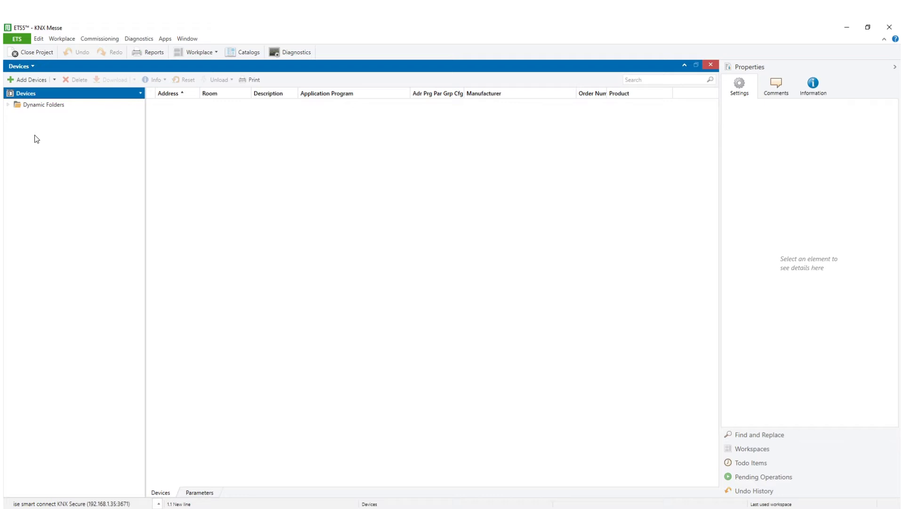
left_click(165, 39)
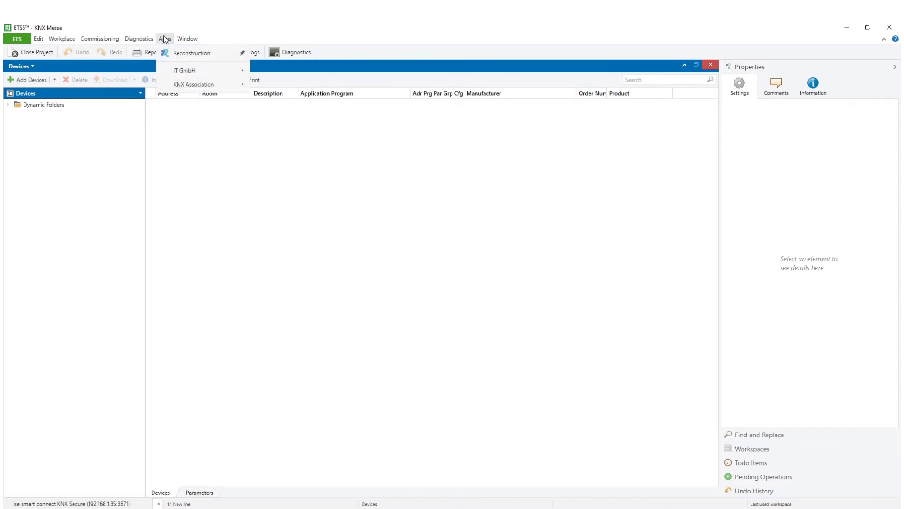
mouse_move(178, 72)
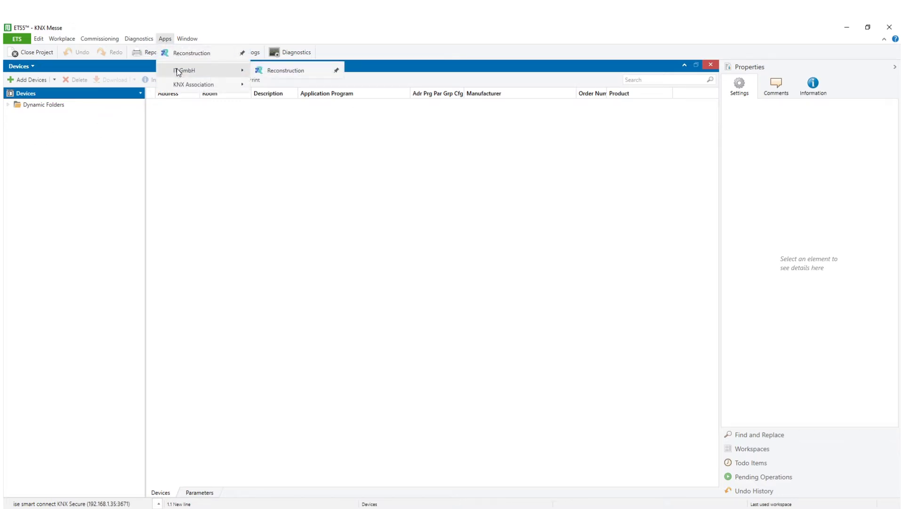
left_click(279, 71)
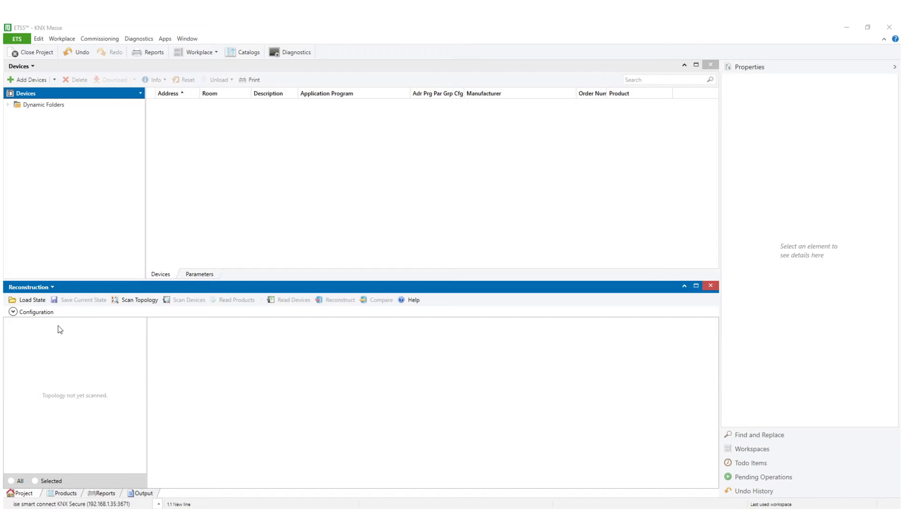
- Load the 1_ErgebnisTopologieScannen state and show Line 1.1 under Area 1
left_click(37, 301)
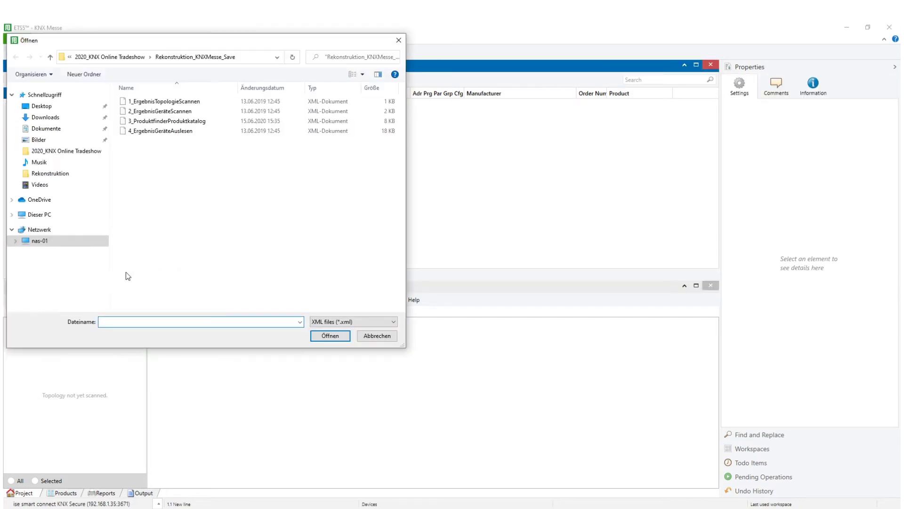
double_click(195, 102)
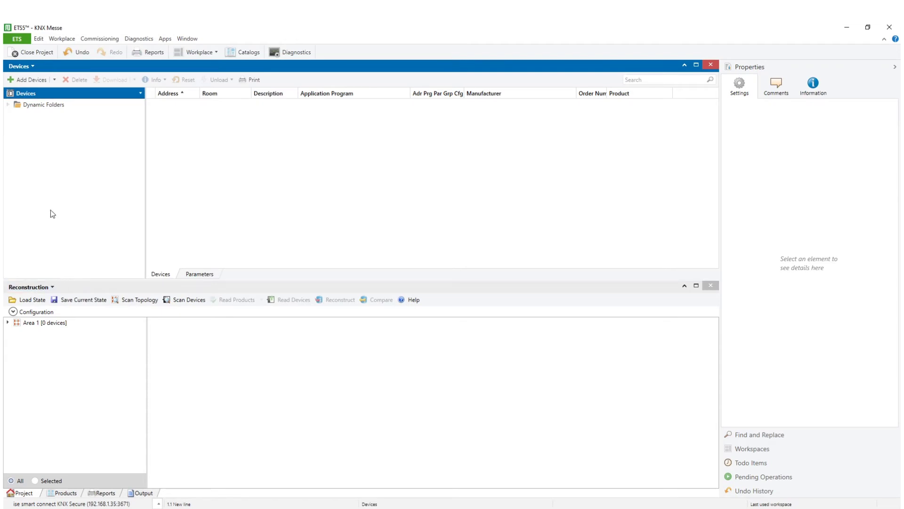
left_click(8, 322)
left_click(34, 333)
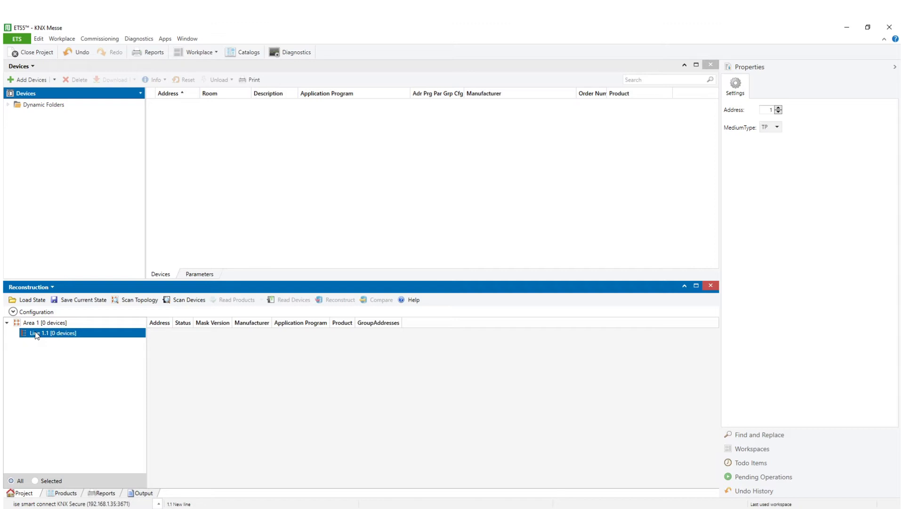
- Save the current reconstruction state to the file Reko_KNX Messe
left_click(87, 302)
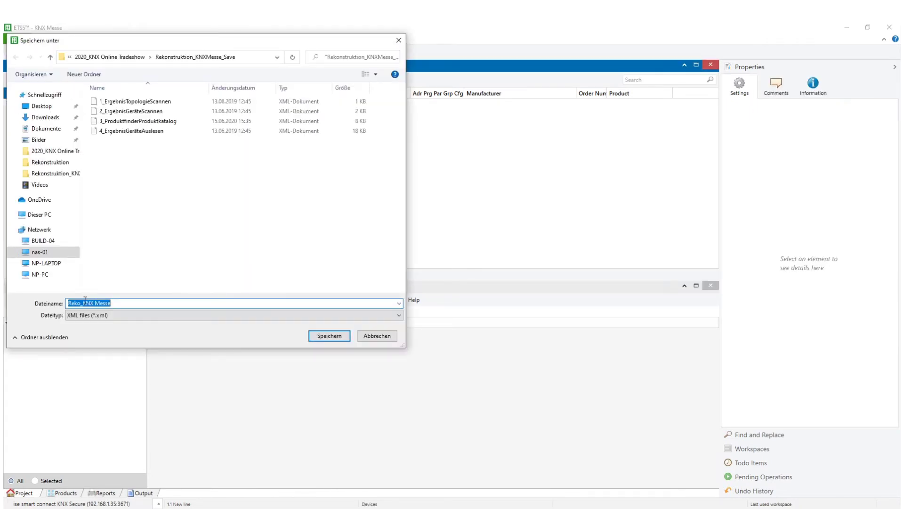
left_click(339, 336)
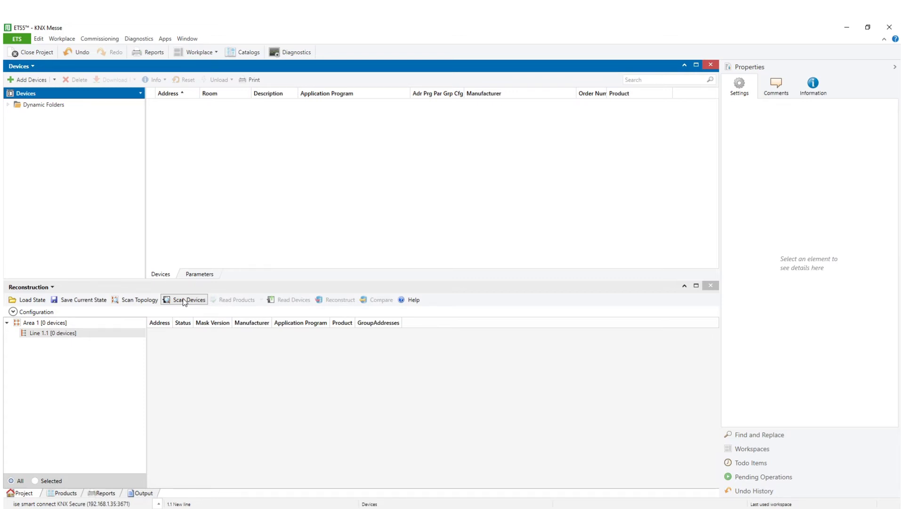
- Load the 2_ErgebnisGeräteScannen device scan result into the reconstruction
left_click(29, 304)
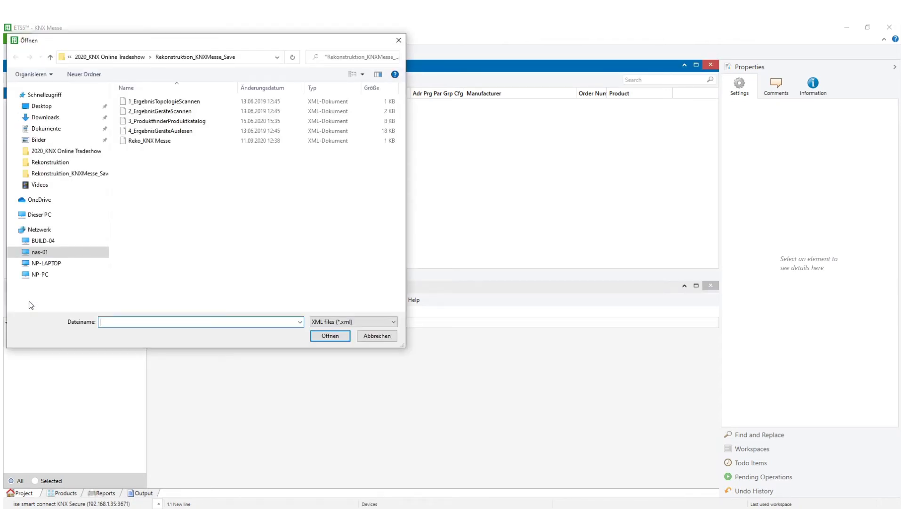
double_click(176, 112)
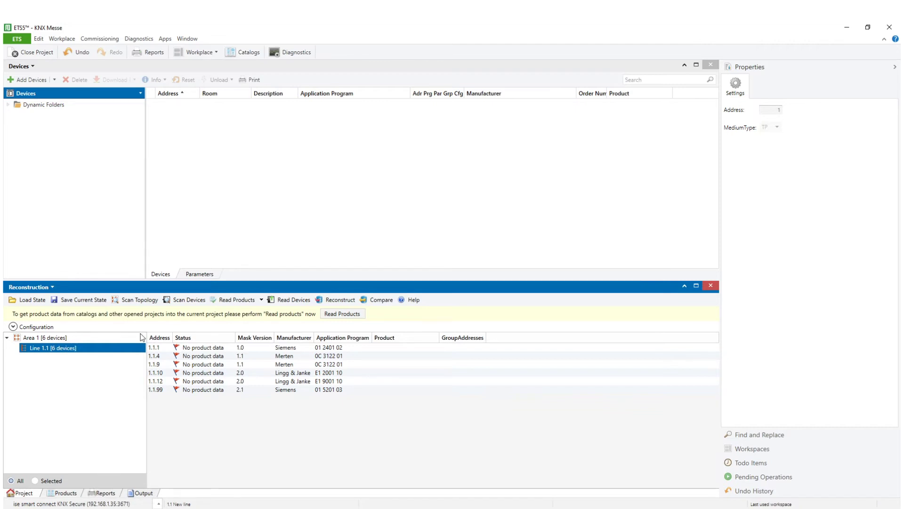
mouse_move(192, 359)
- Read product data for the scanned devices, check the Configuration settings, and open the Catalog panel
left_click(237, 300)
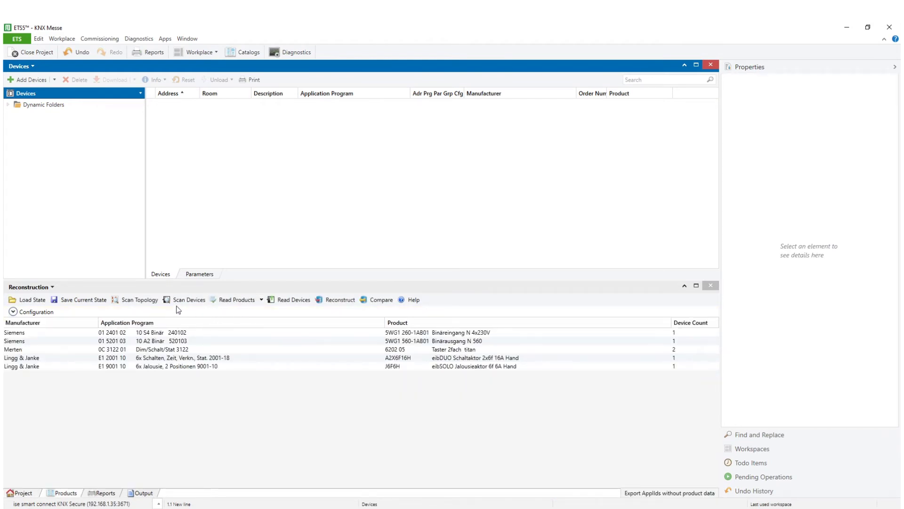
left_click(13, 311)
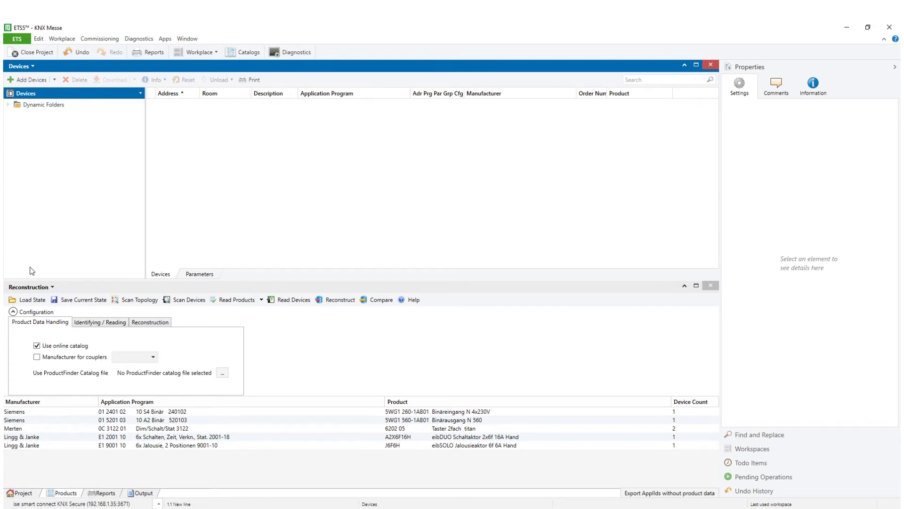
left_click(14, 311)
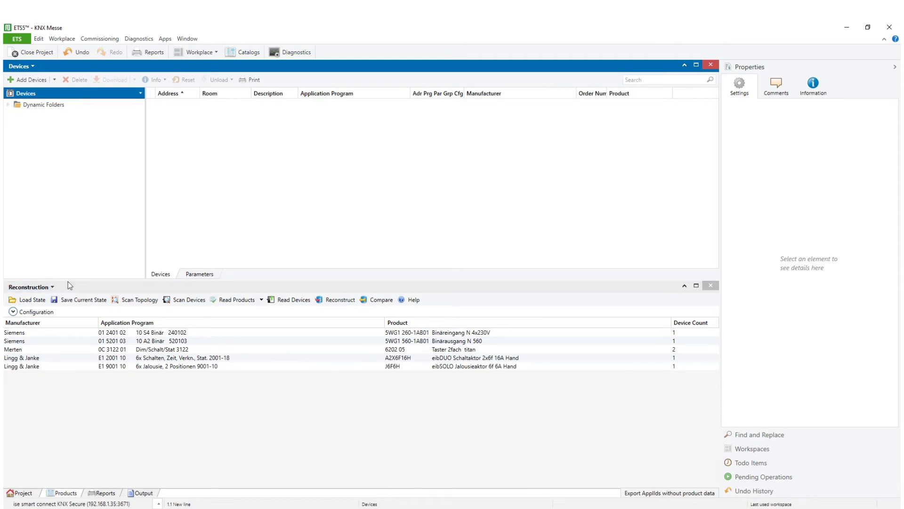
left_click(248, 54)
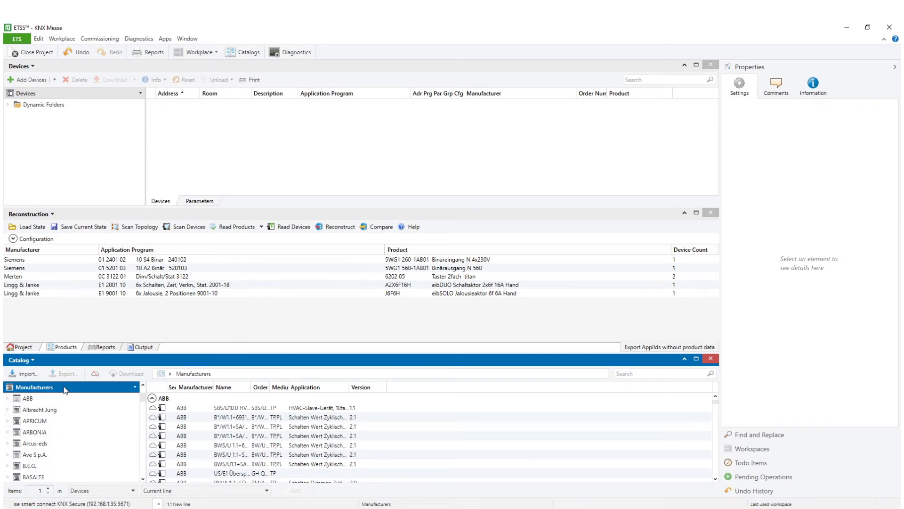
left_click(24, 374)
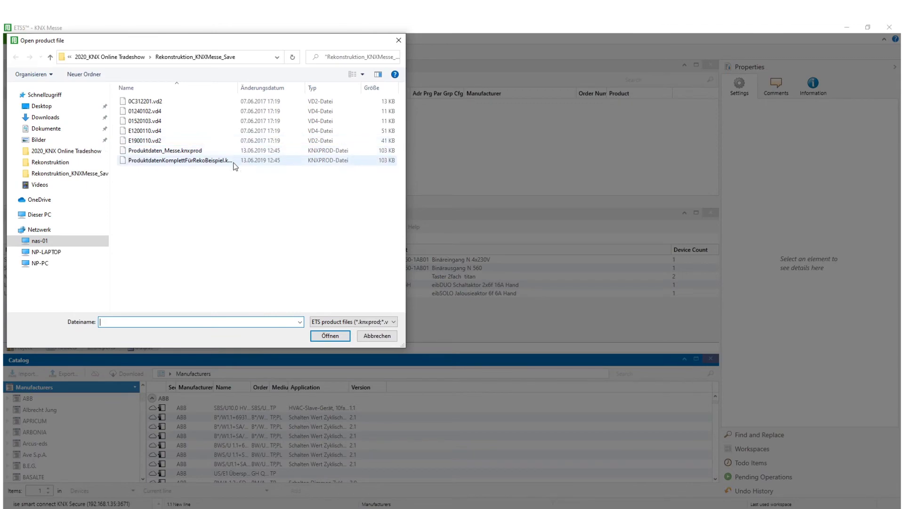
left_click(377, 336)
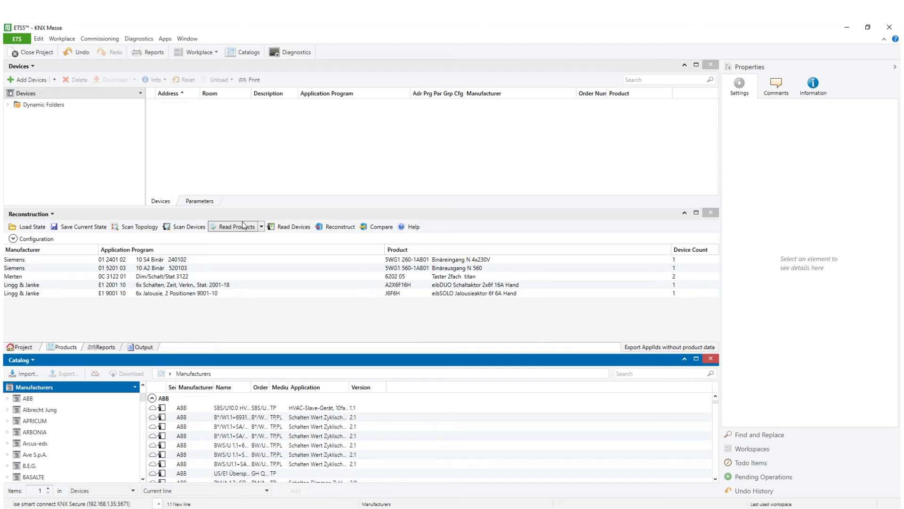
- Set the ProductFinder Catalog file to 3_ProduktfinderProduktkatalog under Product Data Handling
left_click(13, 240)
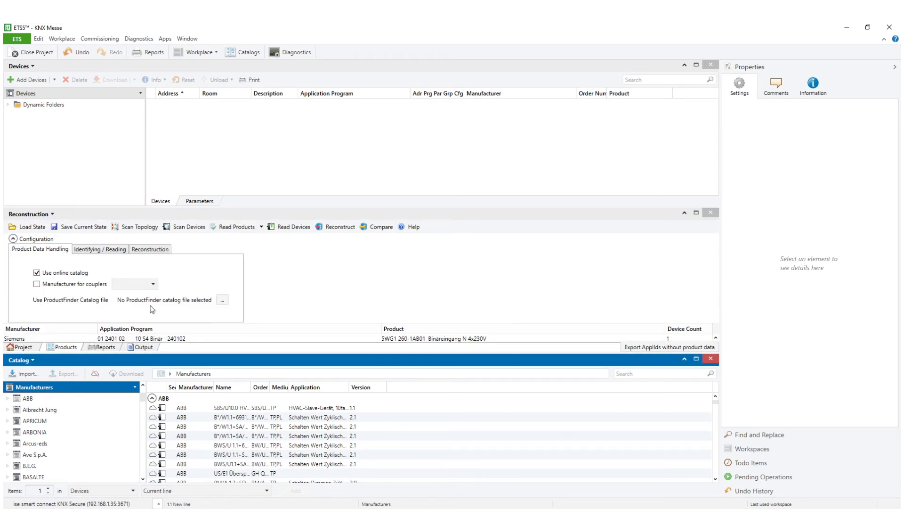
left_click(222, 301)
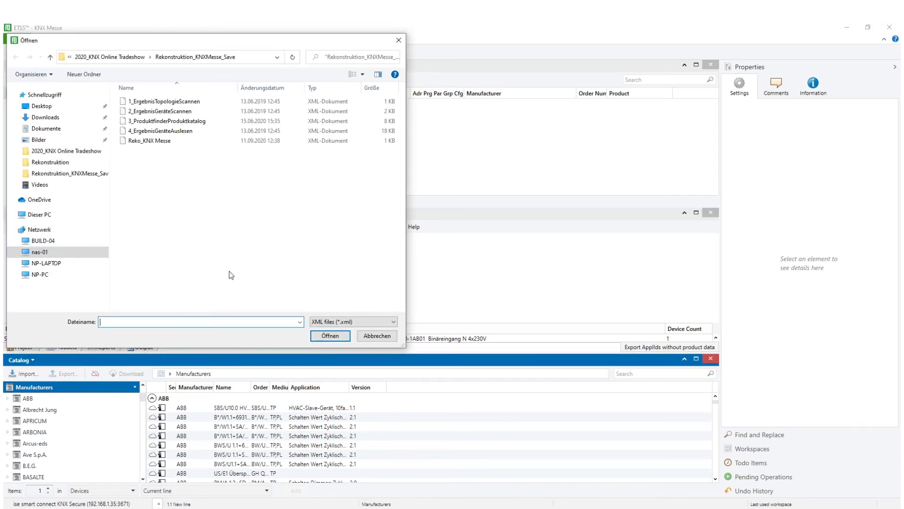
left_click(175, 122)
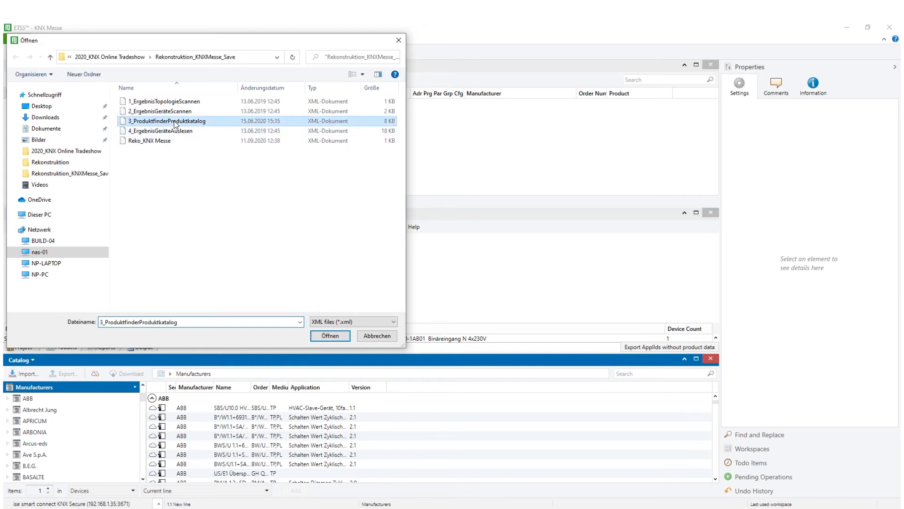
double_click(176, 122)
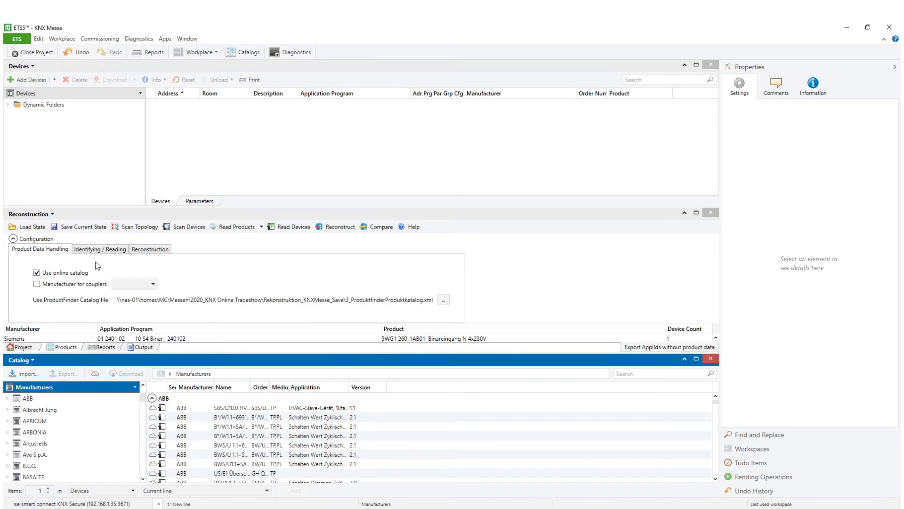
left_click(14, 239)
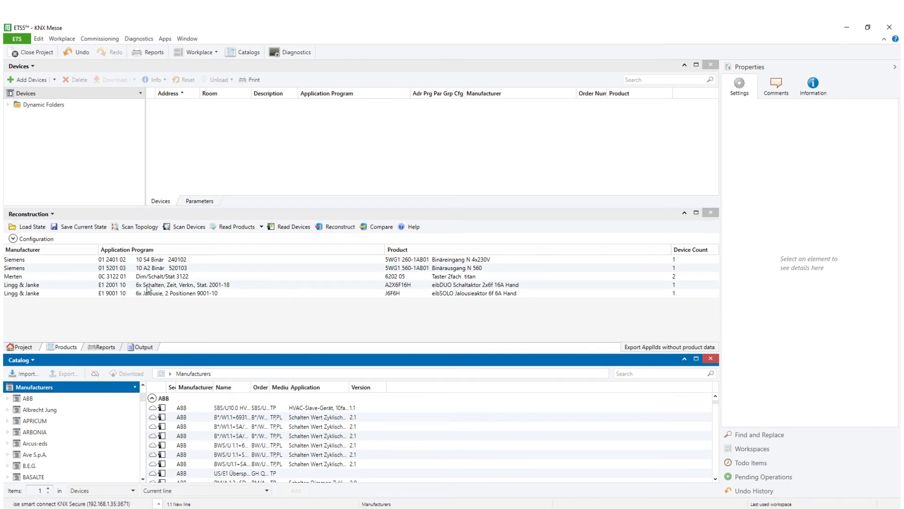
- Inspect the source file paths of the first Siemens product, then close the Catalog panel
left_click(170, 261)
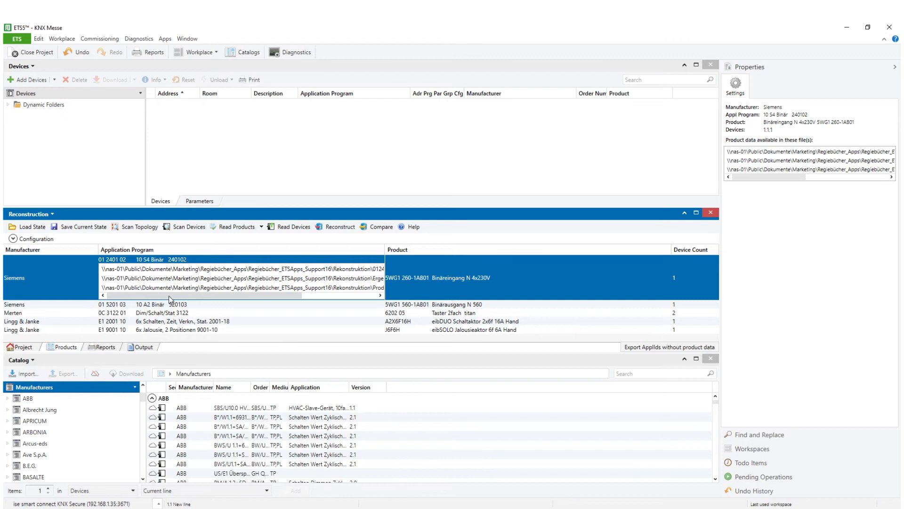
right_click(175, 273)
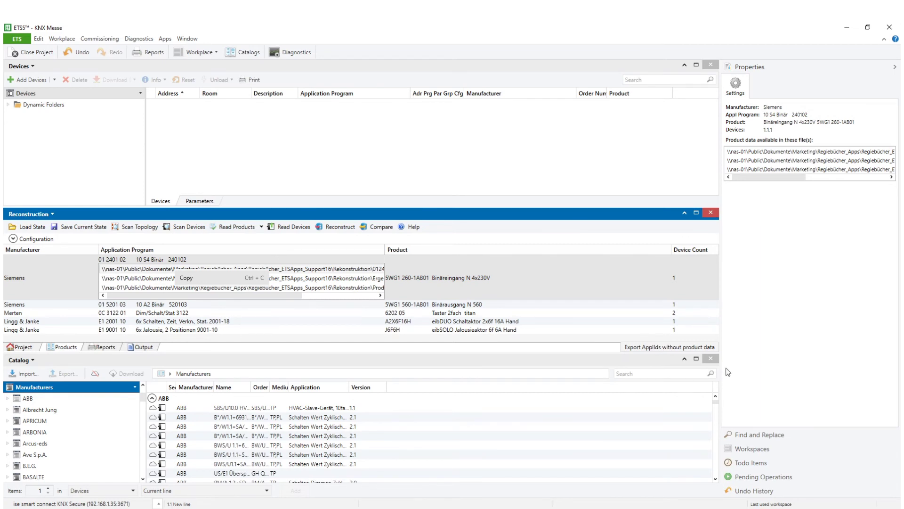
left_click(714, 360)
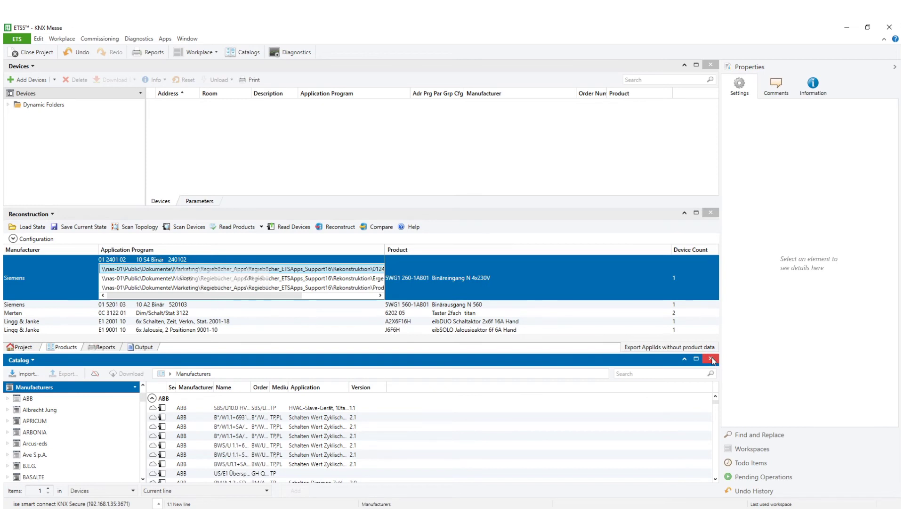
left_click(712, 359)
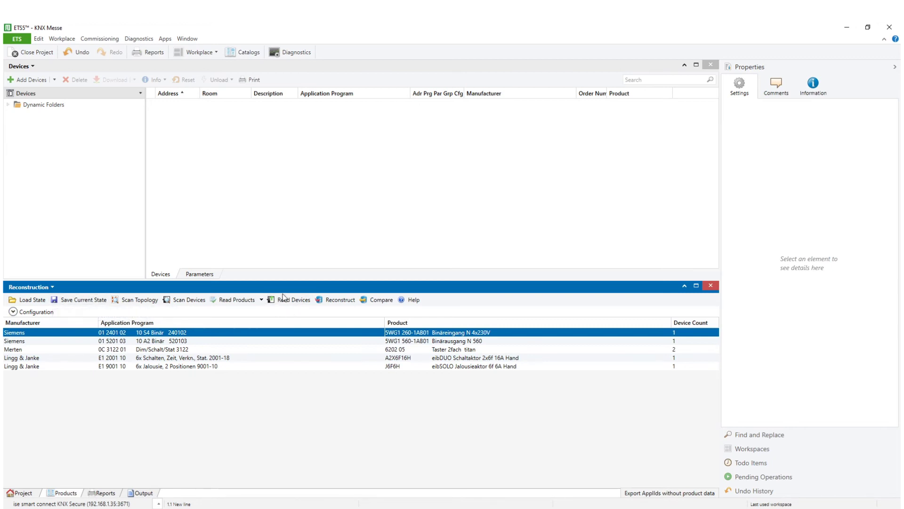
- Load the 4_ErgebnisGeräteAuslesen device-reading state into Reconstruction
left_click(35, 301)
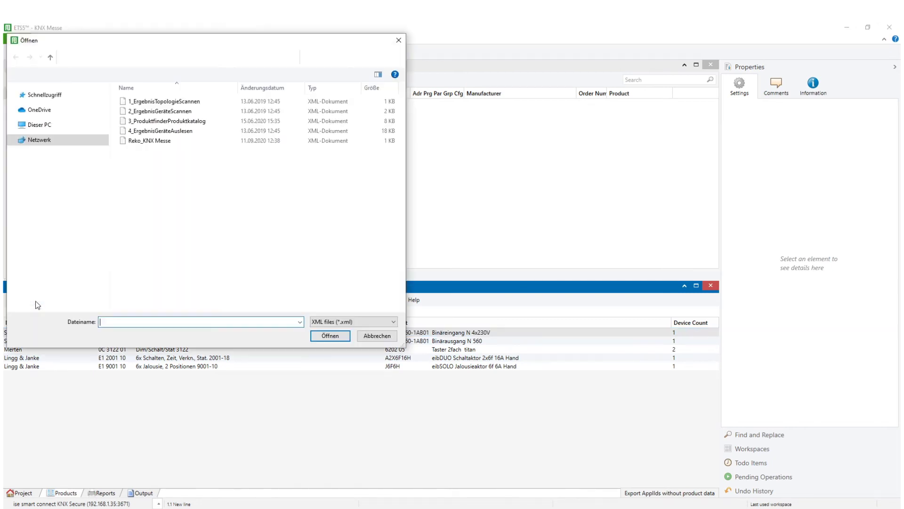
left_click(147, 132)
double_click(147, 133)
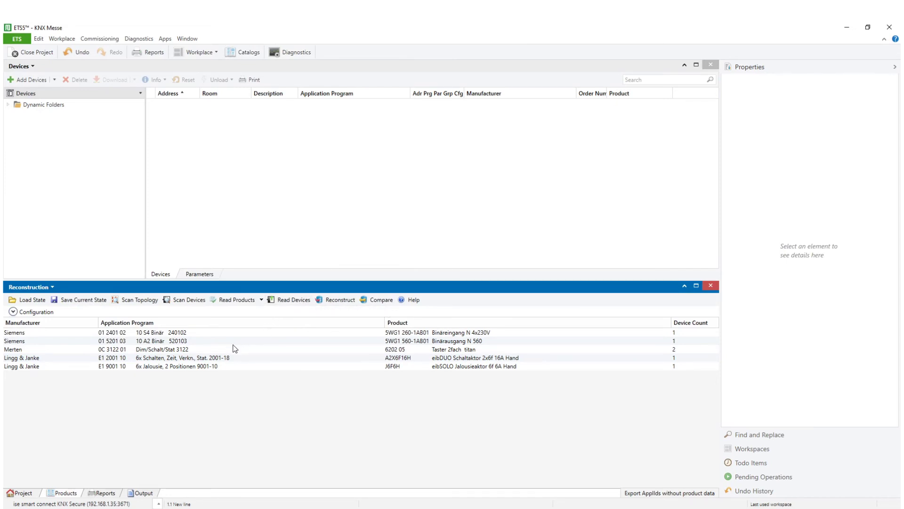
- List Line 1.1's devices in Project view and expand 1.1.4's communication, parameter and reconstruction info
left_click(25, 493)
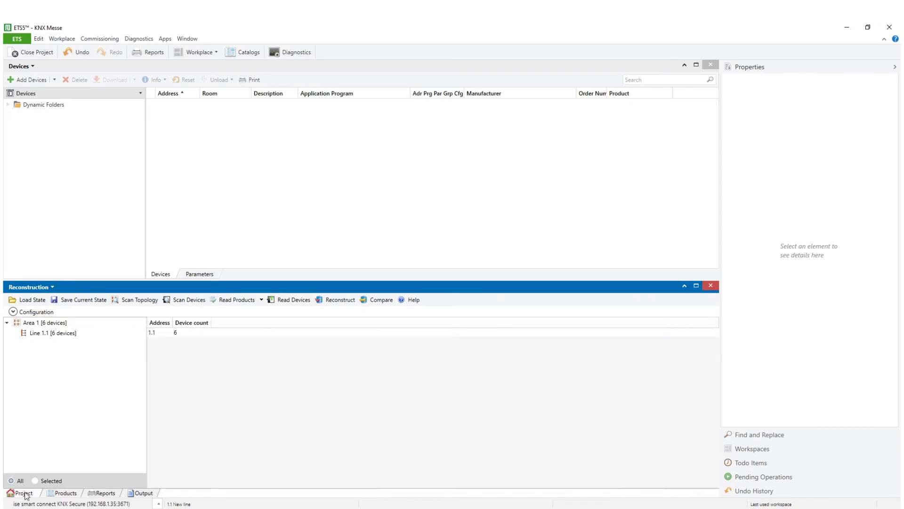
left_click(49, 333)
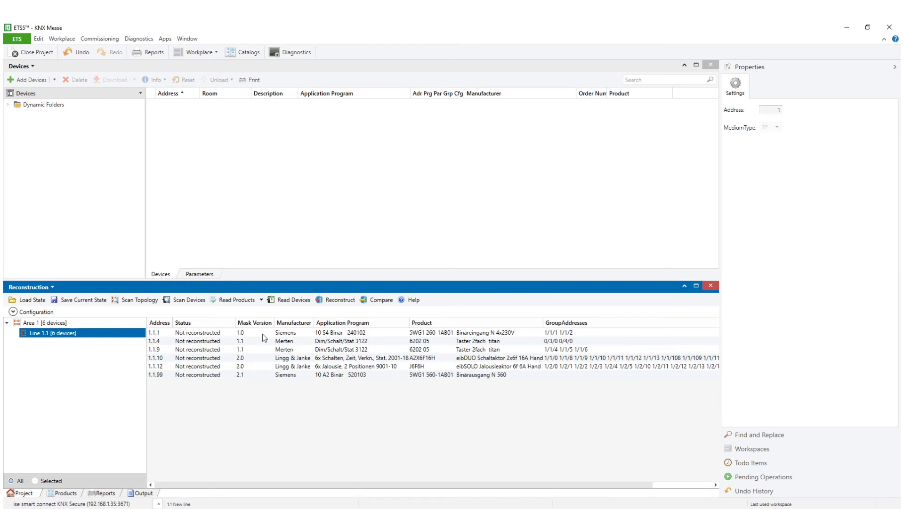
left_click(182, 344)
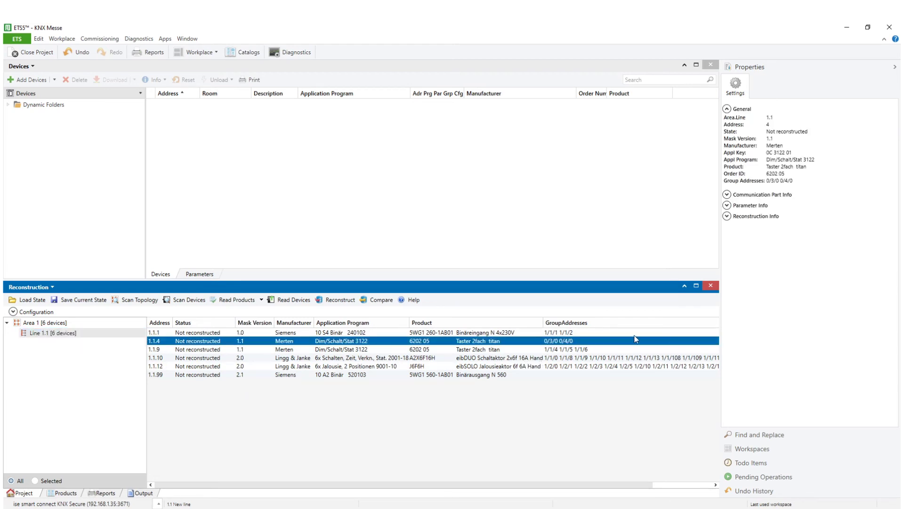
left_click(727, 195)
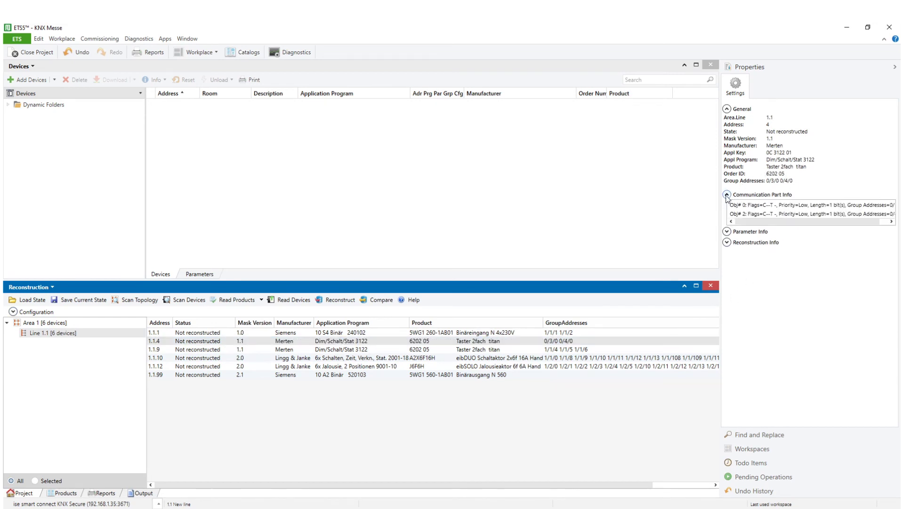
left_click(728, 232)
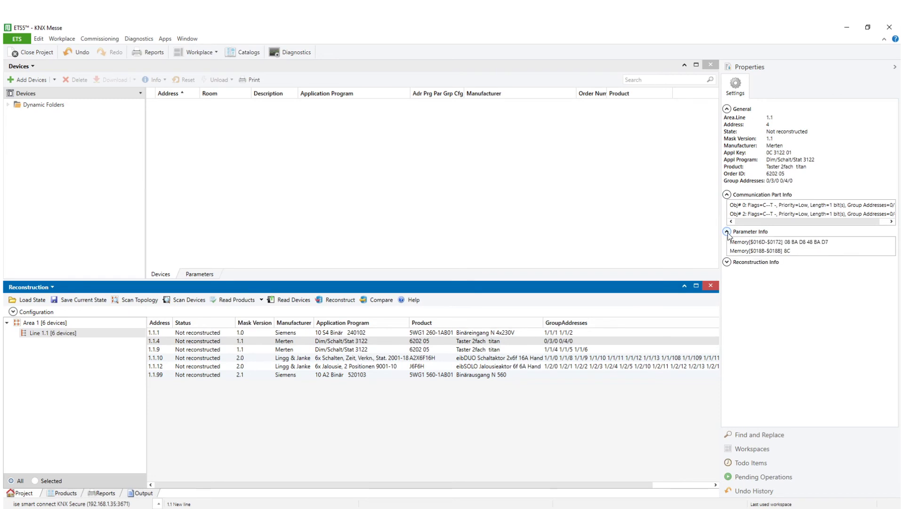
left_click(727, 262)
left_click(727, 270)
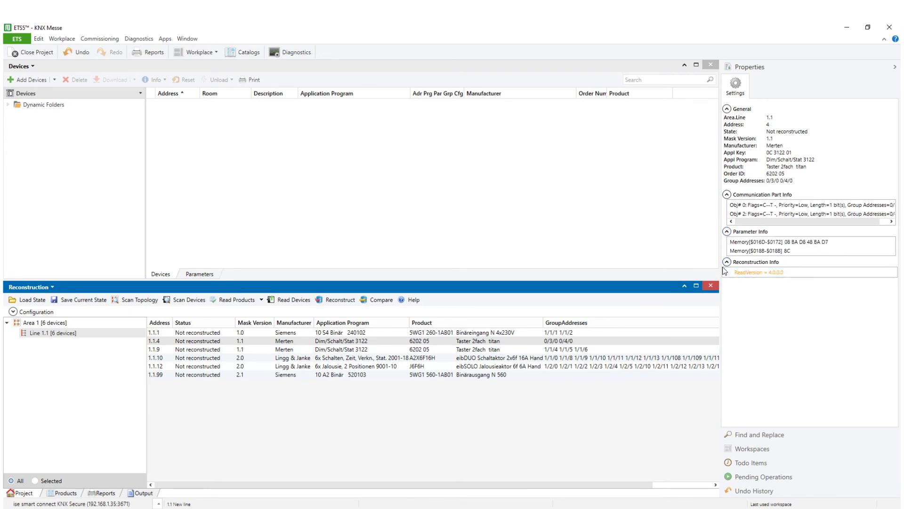
- Widen the device details area and reconstruct all six Line 1.1 devices into the project
left_click_drag(719, 257, 636, 259)
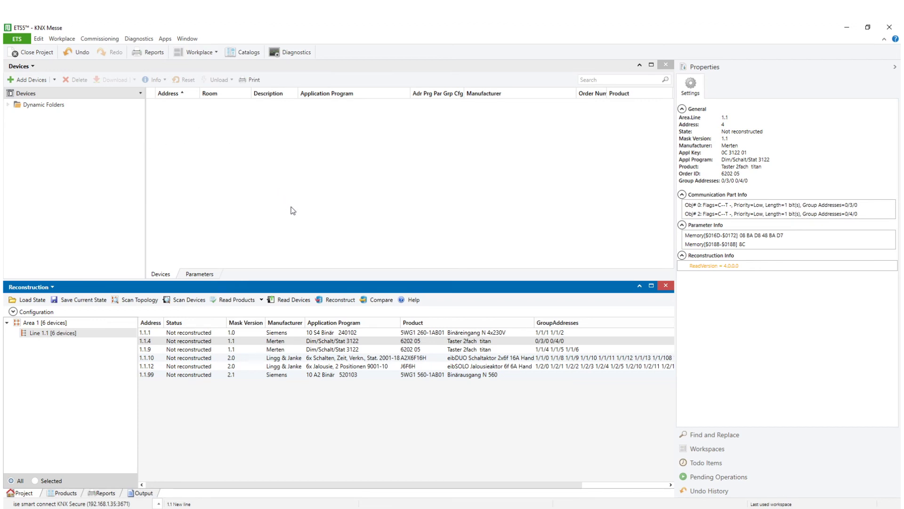
left_click(335, 302)
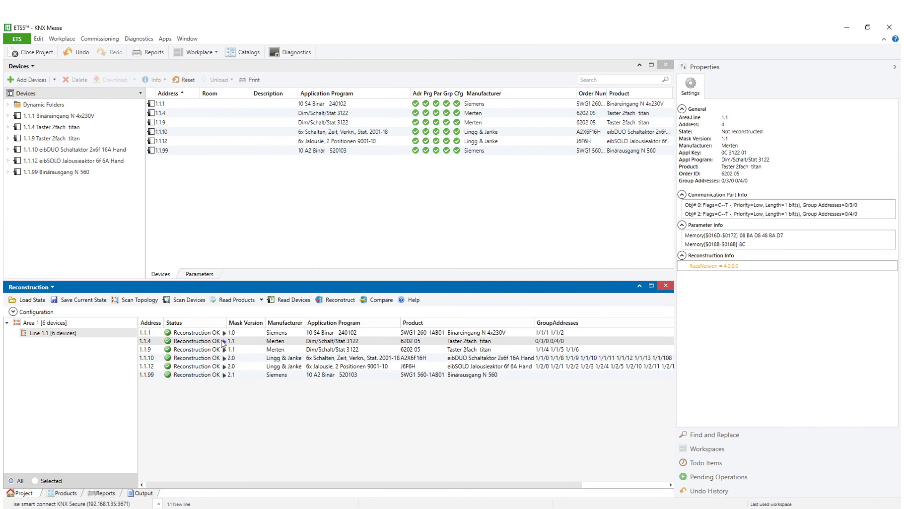
mouse_move(211, 340)
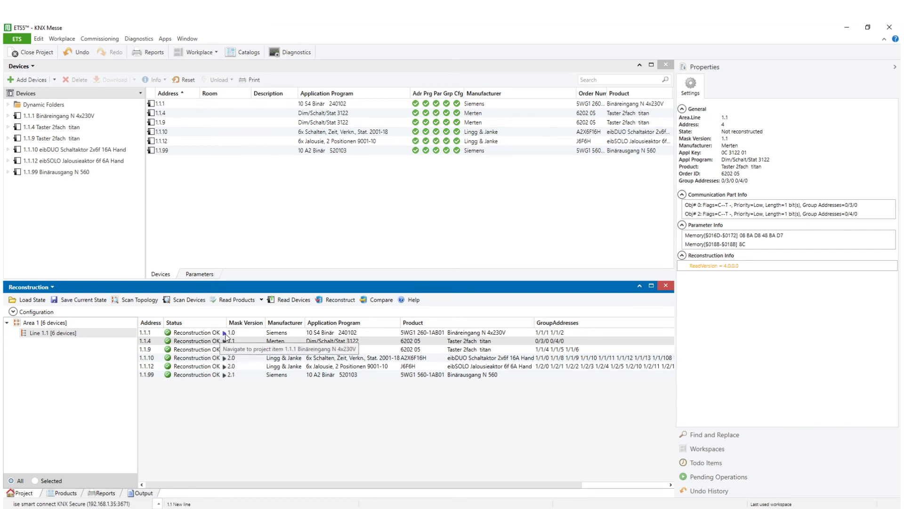
- Jump to device 1.1.1 Binäreingang N 4x230V in Topology to review group objects Eingang A–D
left_click(225, 334)
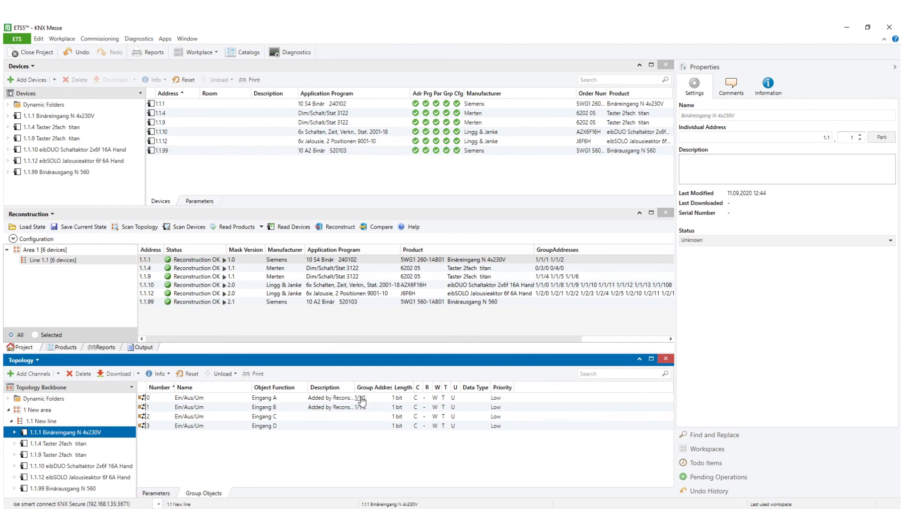
mouse_move(361, 401)
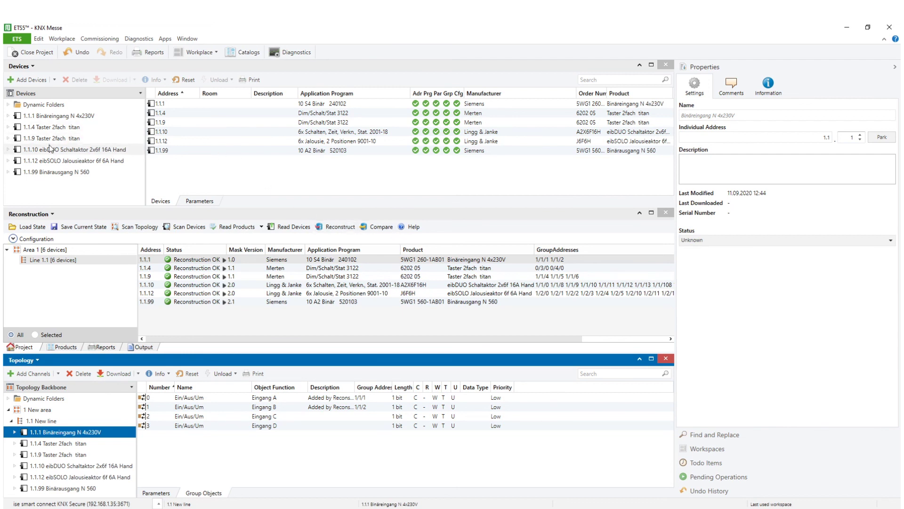
- Set Wippe links Funktion of 1.1.4 Taster 2fach titan to Schalten, then bring up Load State's file picker
left_click(50, 128)
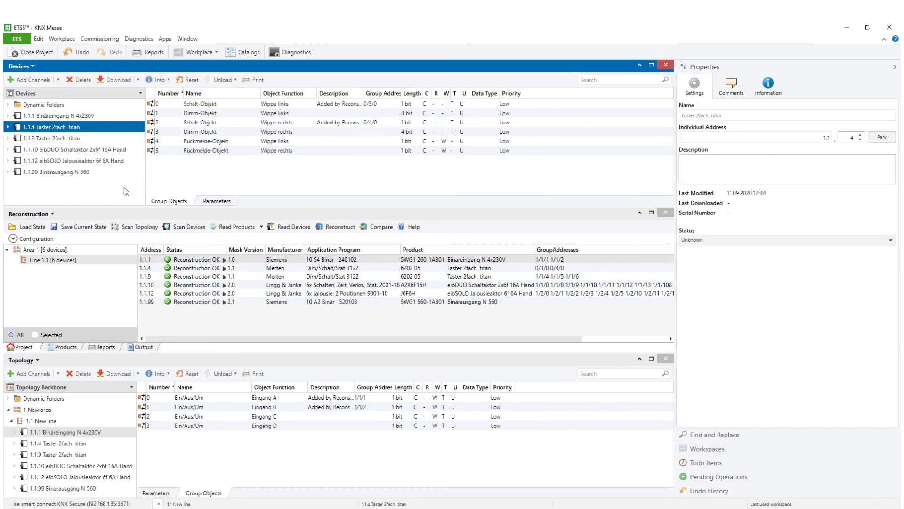
left_click(209, 203)
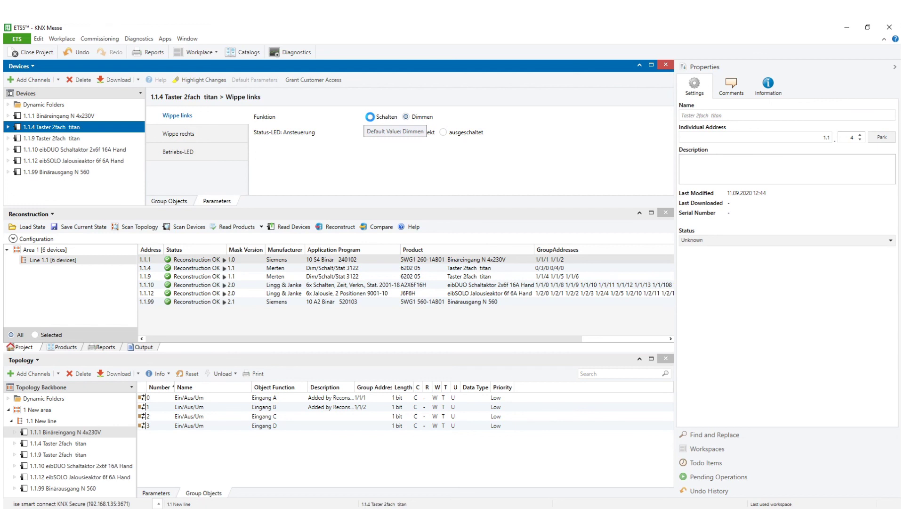
left_click(370, 117)
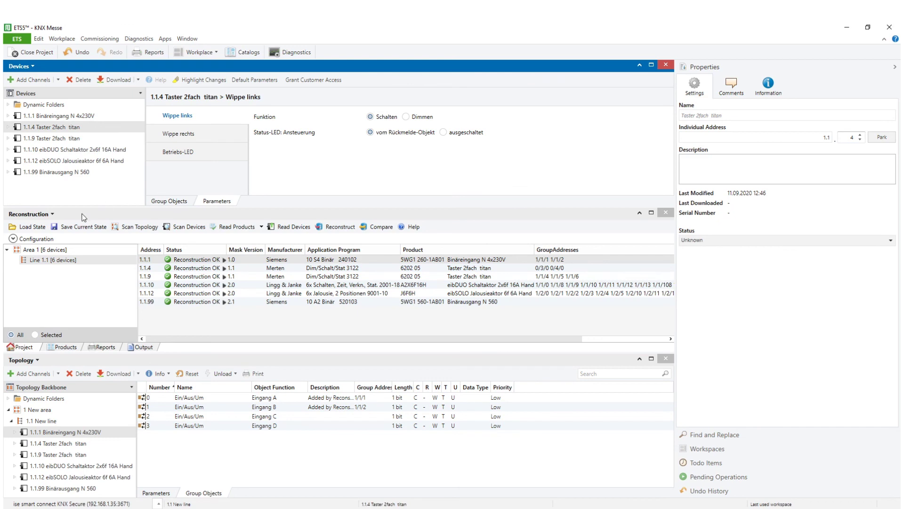
left_click(32, 229)
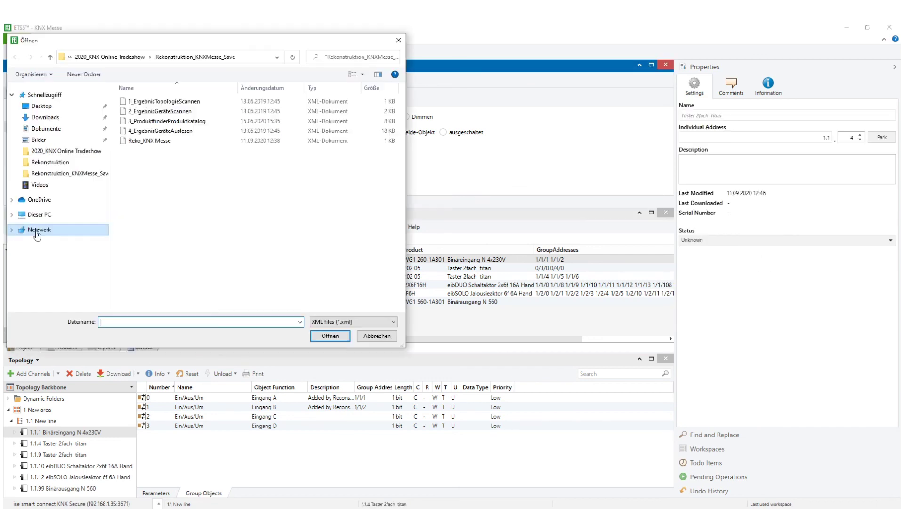
- Load the saved state file 4_ErgebnisGeräteAuslesen into the Reconstruction list
double_click(177, 132)
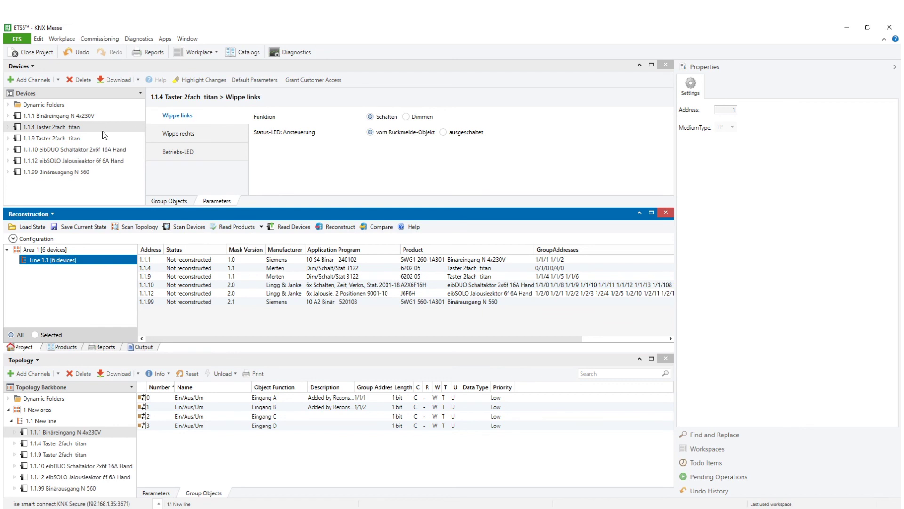
- Under Selected, uncheck 1.1.1, 1.1.9, 1.1.10, 1.1.12 and 1.1.99, then compare device 1.1.4
left_click(35, 335)
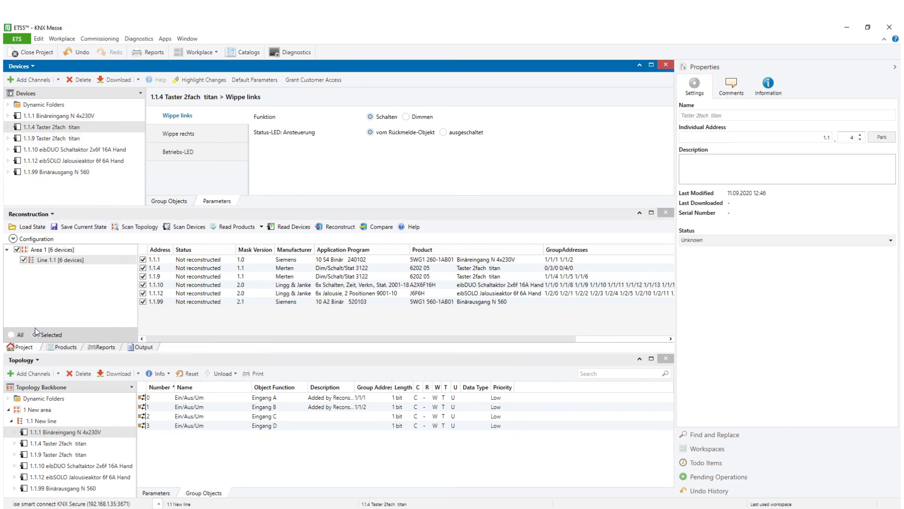
left_click(143, 260)
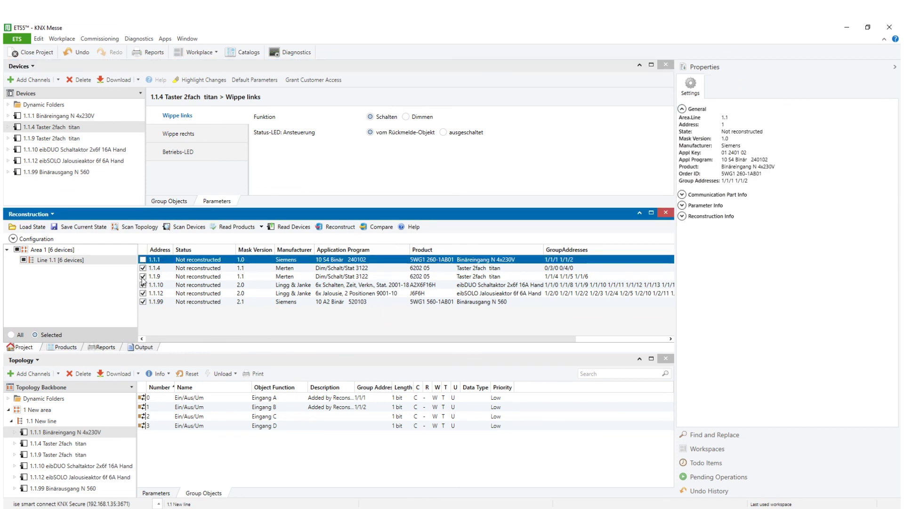
left_click(143, 276)
left_click(143, 285)
left_click(144, 293)
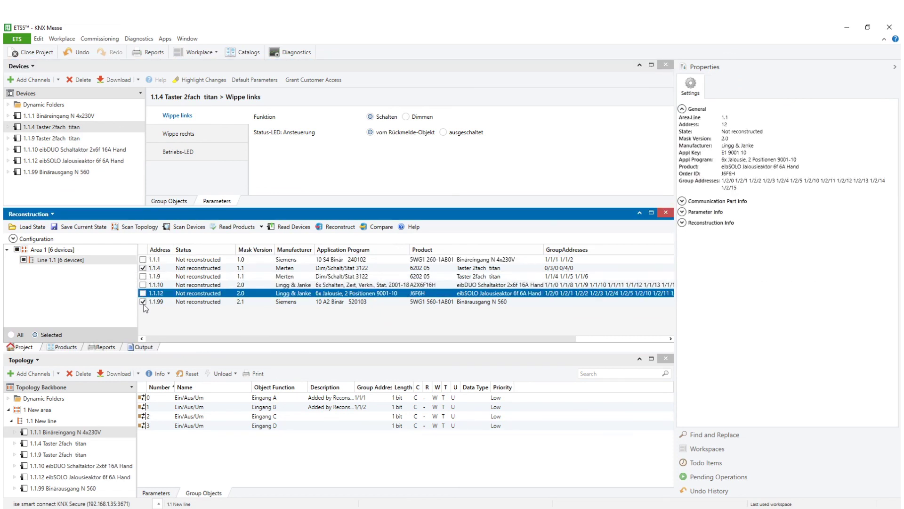
left_click(144, 302)
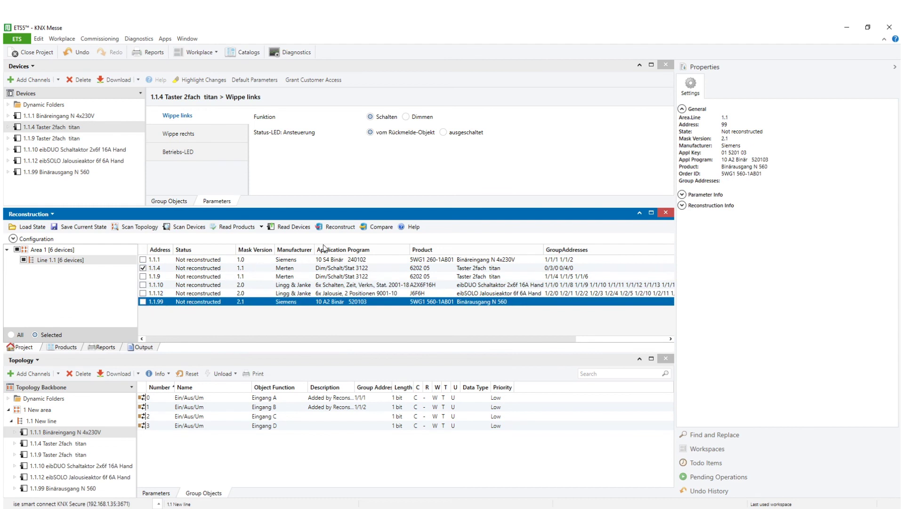
left_click(377, 227)
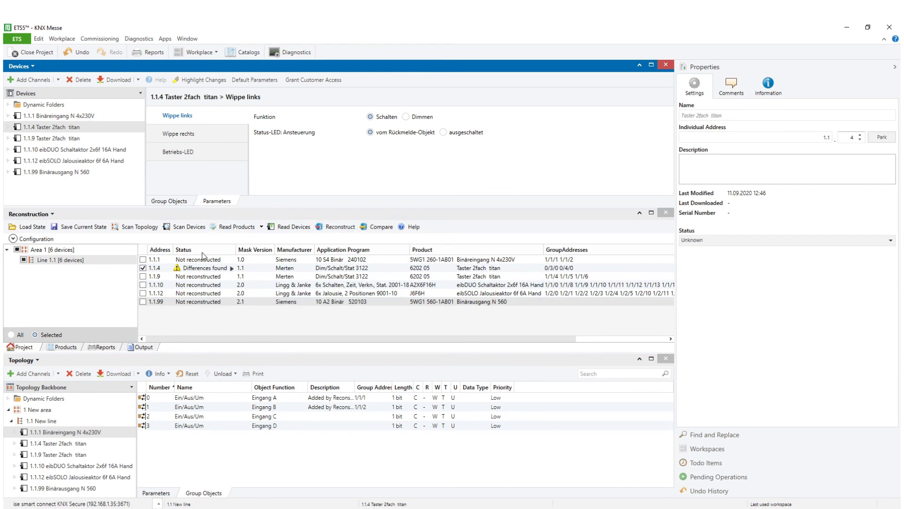
- Expand Reconstruction Info for 1.1.4, showing Funktion is "0" in the project but "1" in the device
mouse_move(205, 276)
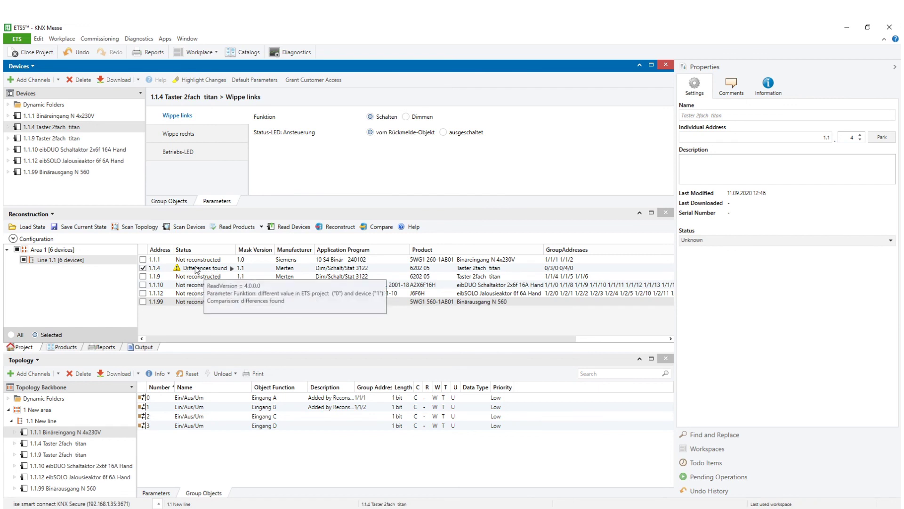
left_click(196, 269)
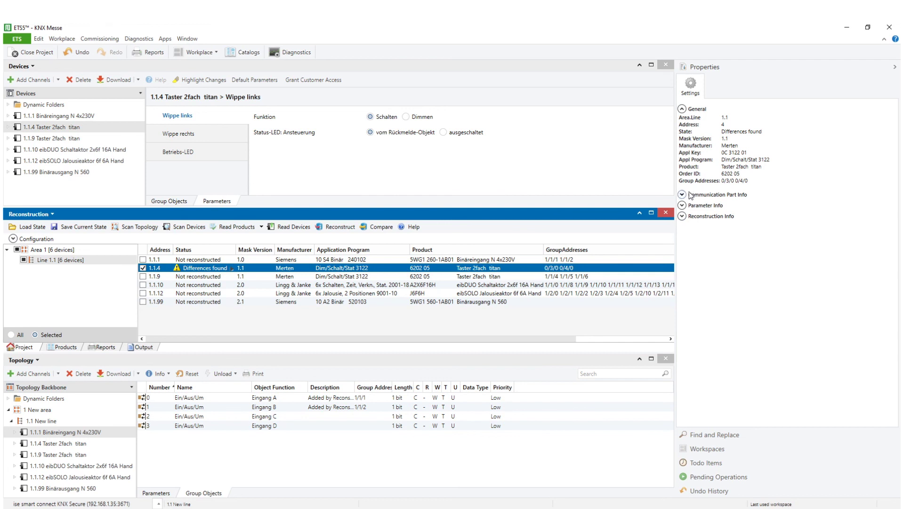
left_click(683, 216)
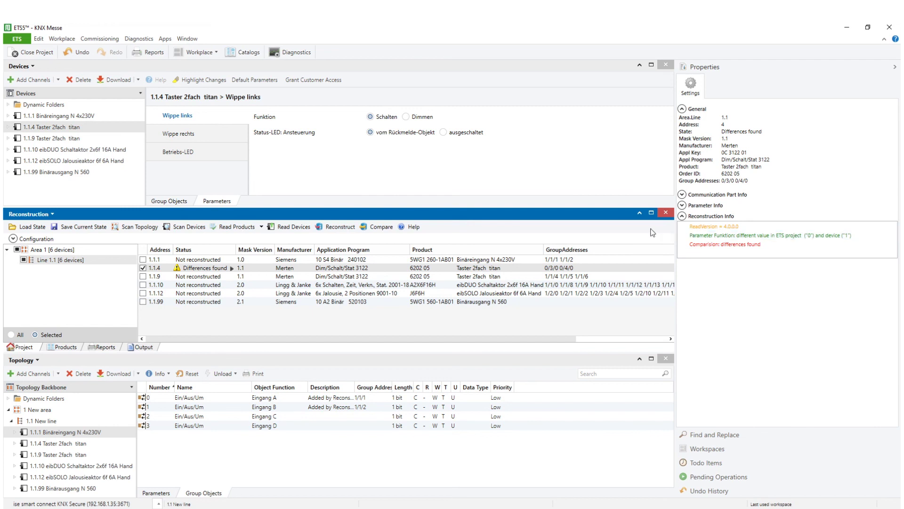
- Return from the taskbar to the PowerPoint slideshow on the Steps of the Reconstruction slide
left_click(289, 508)
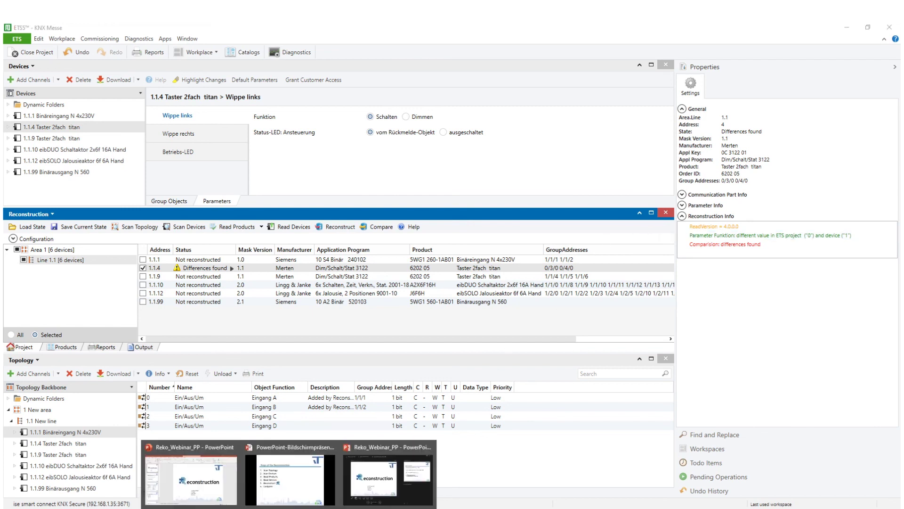
left_click(289, 478)
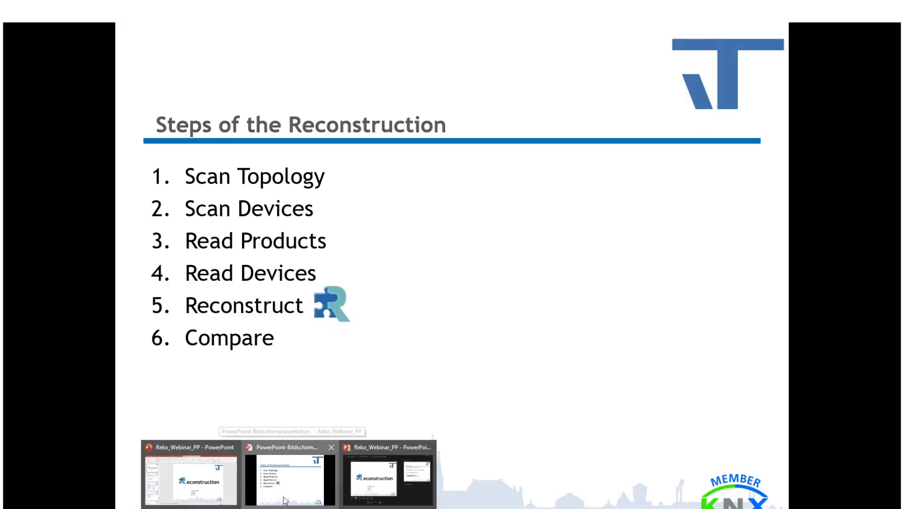